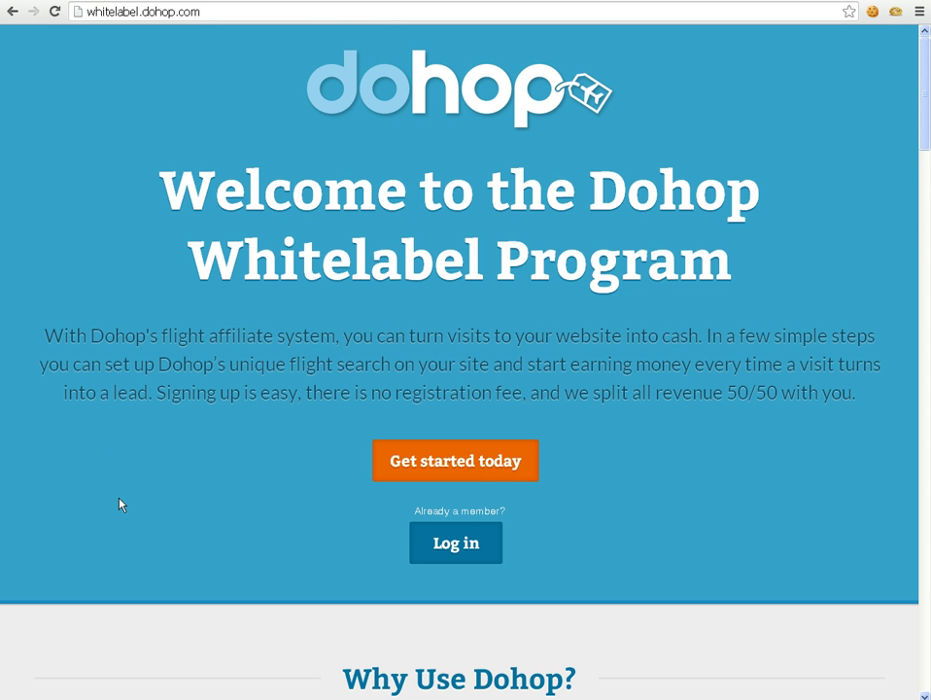
Log in to the whitelabel account with the prefilled credentials and check how the live Joes search page looks
{"action": "left_click", "coordinate": [459, 552]}
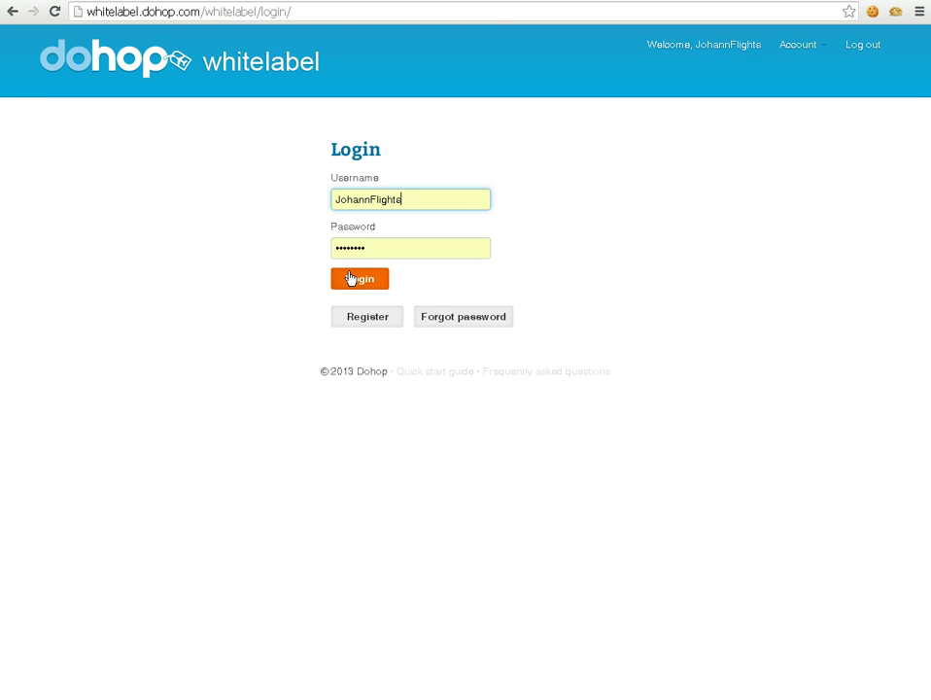
{"action": "left_click", "coordinate": [351, 278]}
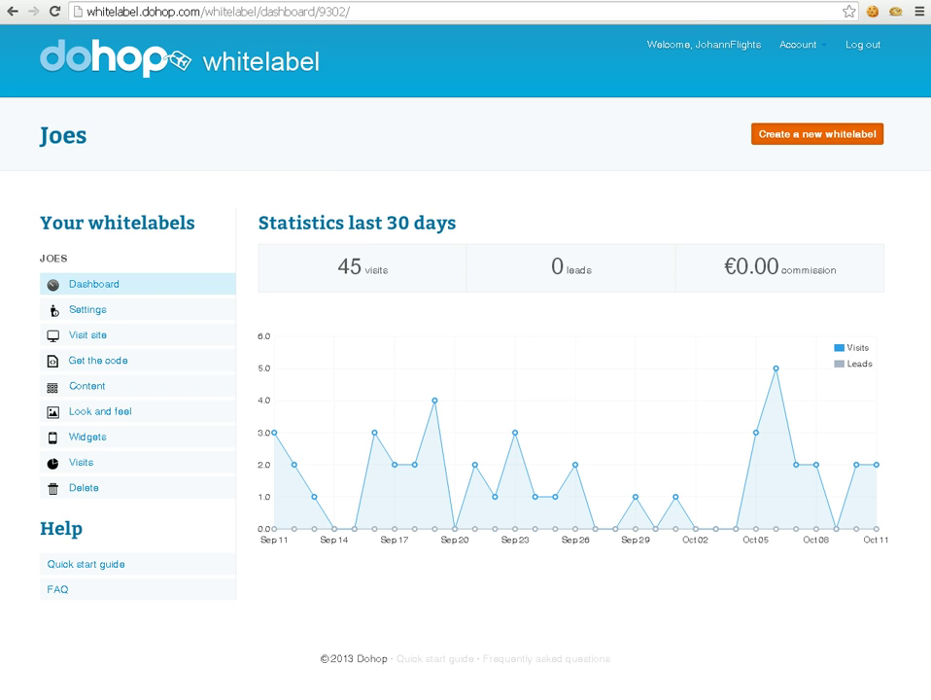
{"action": "key", "text": "ctrl+Tab"}
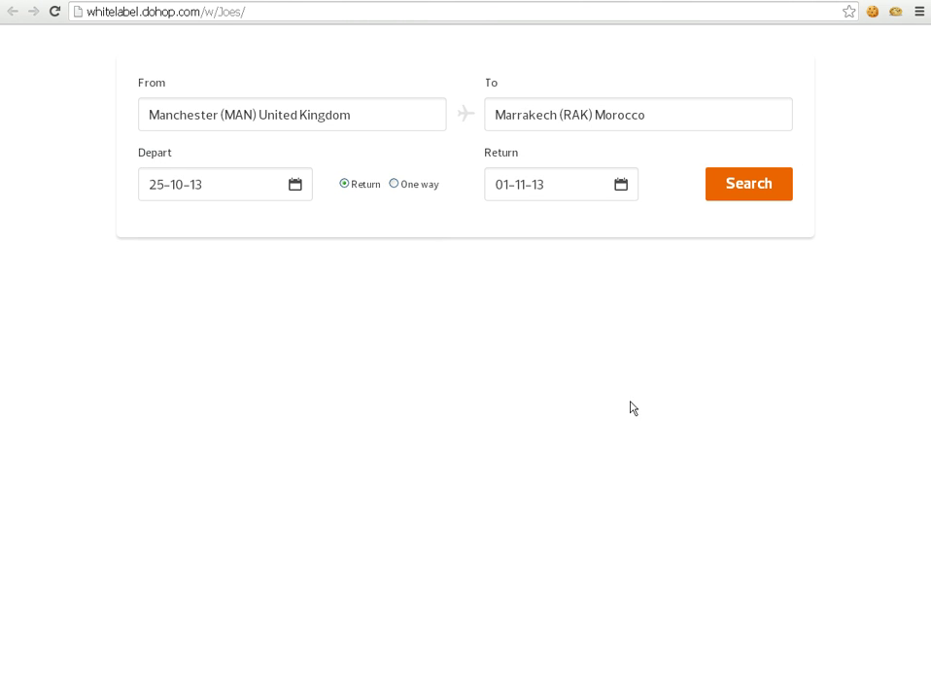
{"action": "key", "text": "ctrl+Tab"}
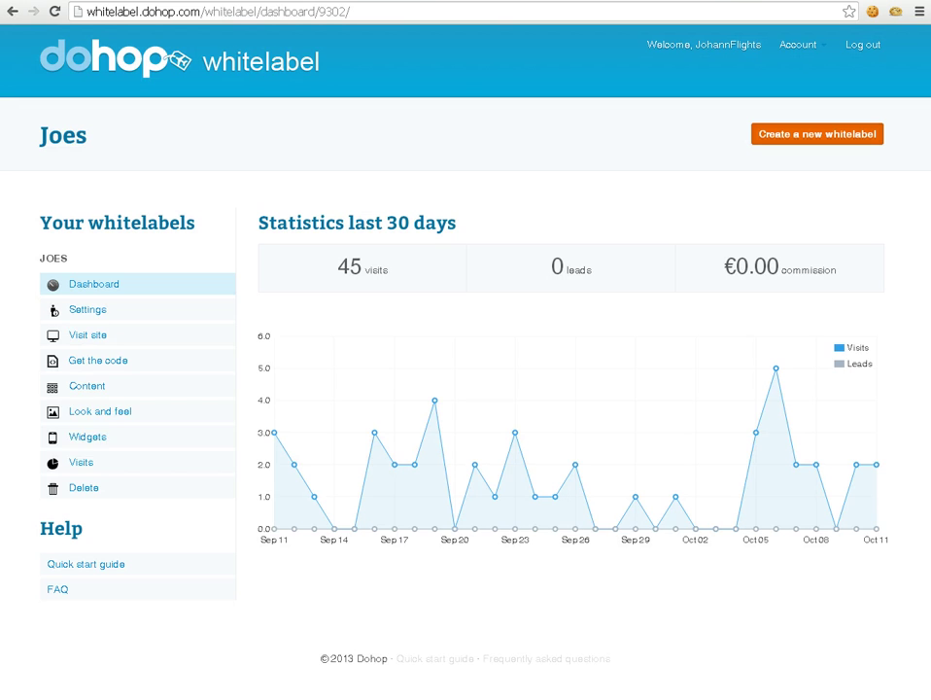
Set the Joes whitelabel's body background to #e3e3e3 in its look and feel settings and save the update
{"action": "left_click", "coordinate": [114, 408]}
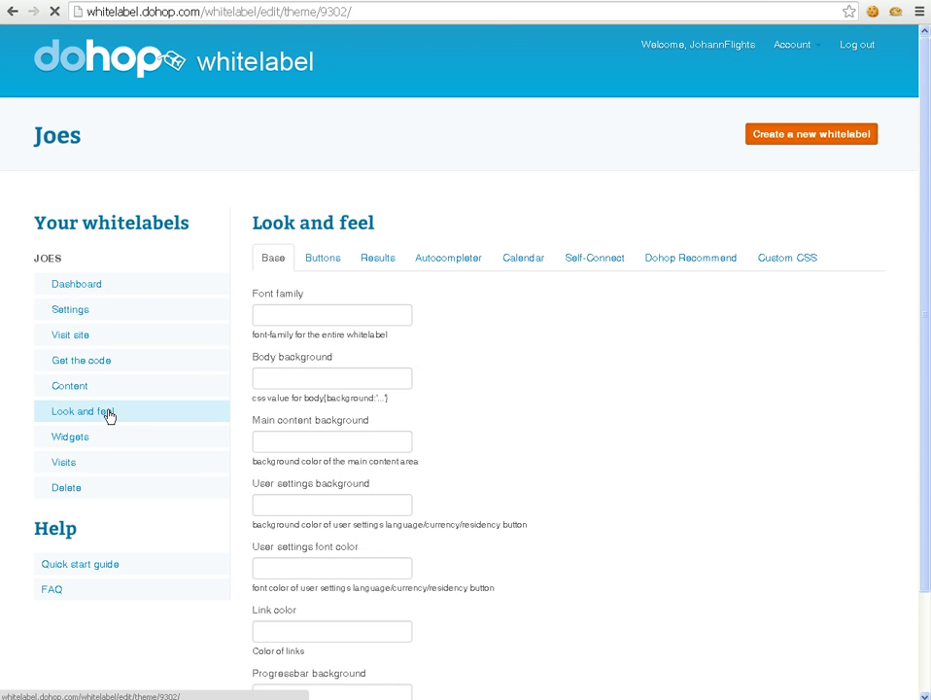
{"action": "left_click", "coordinate": [342, 380]}
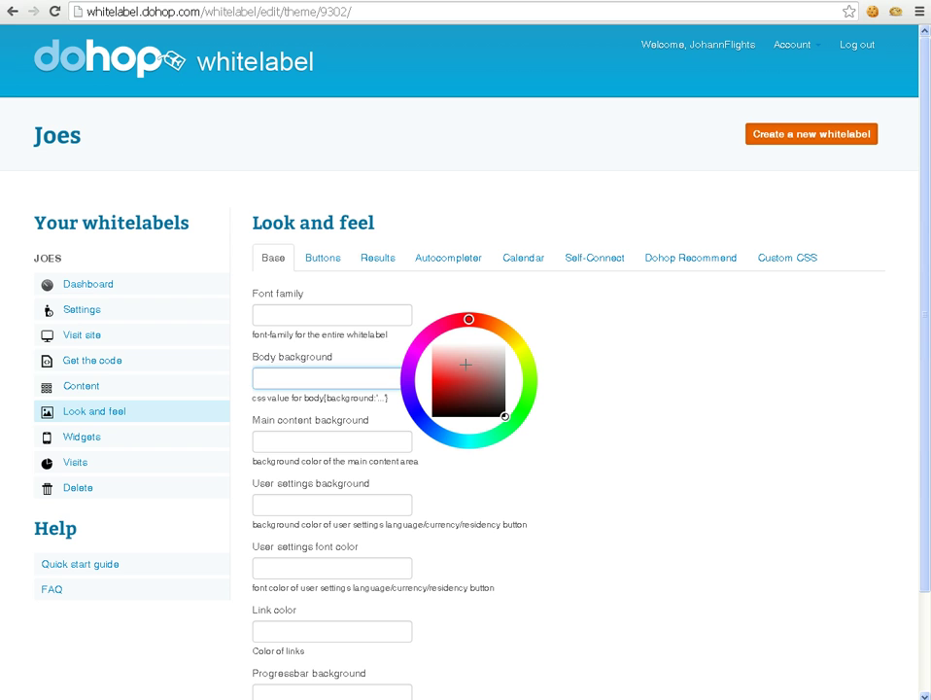
{"action": "left_click_drag", "start_coordinate": [465, 364], "coordinate": [504, 351]}
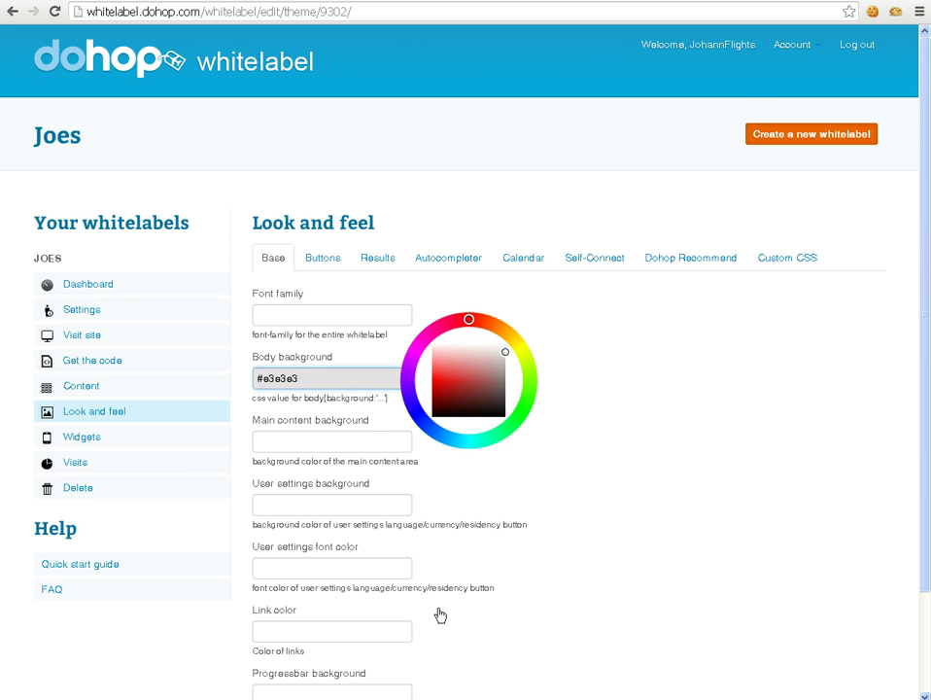
{"action": "scroll", "coordinate": [440, 614], "scroll_direction": "down", "scroll_amount": 2}
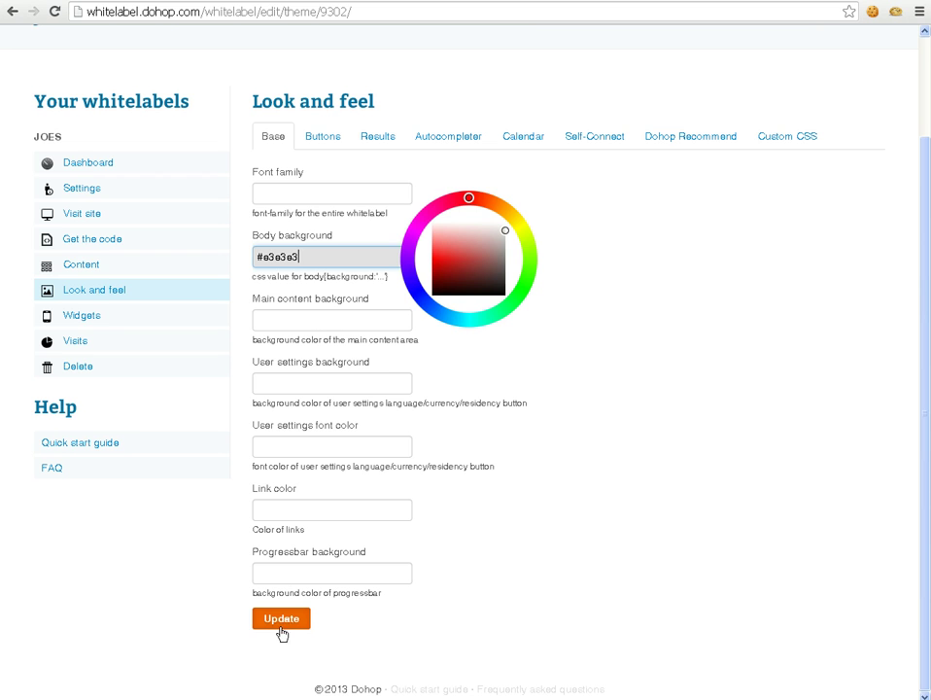
{"action": "left_click", "coordinate": [281, 626]}
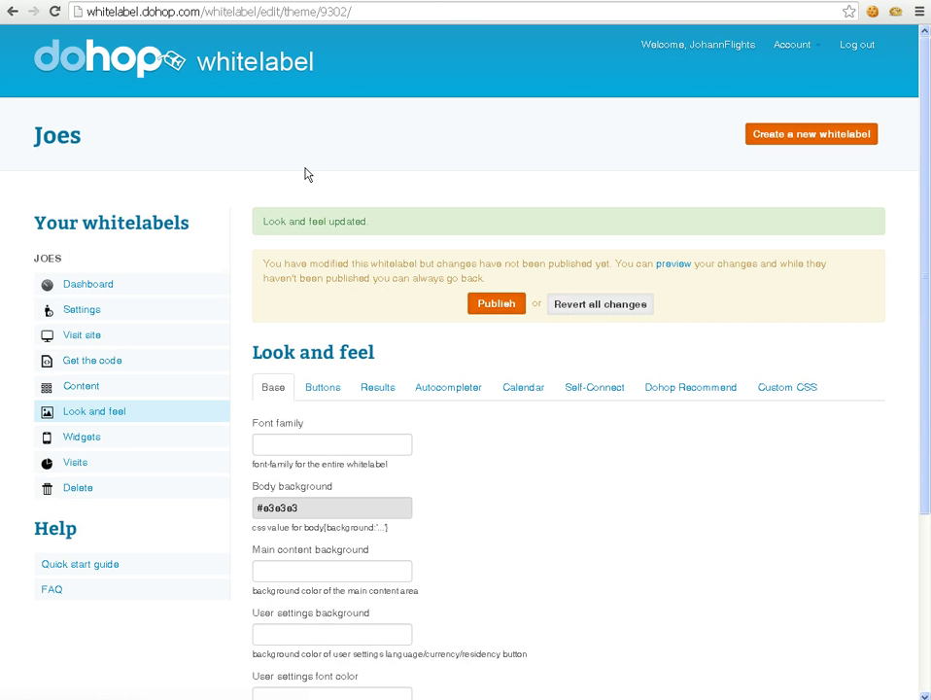
Publish the look and feel changes and reload the live Joes page to check the new background
{"action": "scroll", "coordinate": [367, 568], "scroll_direction": "down", "scroll_amount": 1}
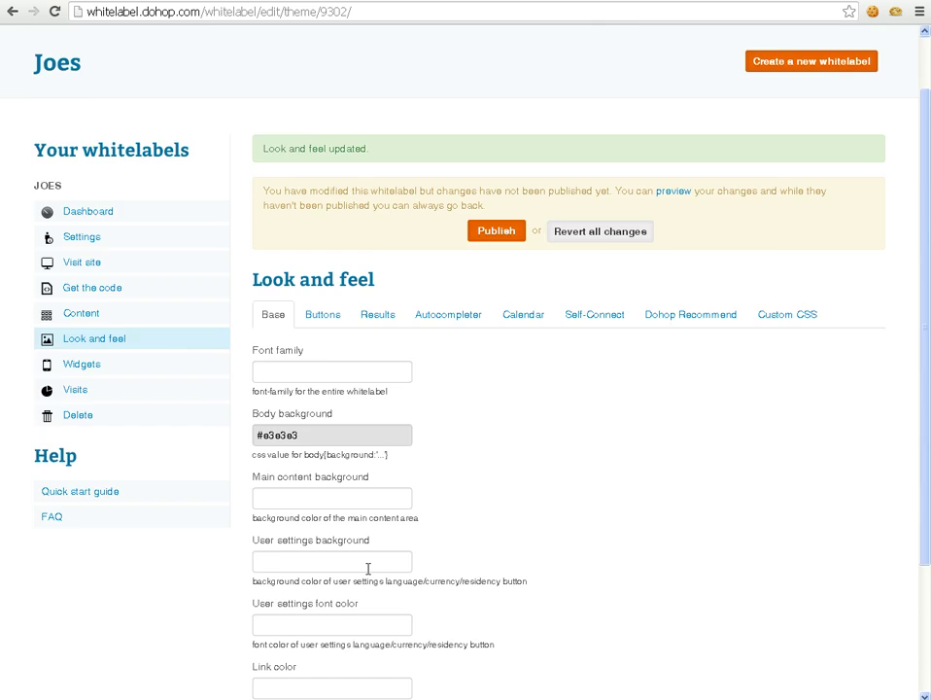
{"action": "scroll", "coordinate": [367, 569], "scroll_direction": "up", "scroll_amount": 1}
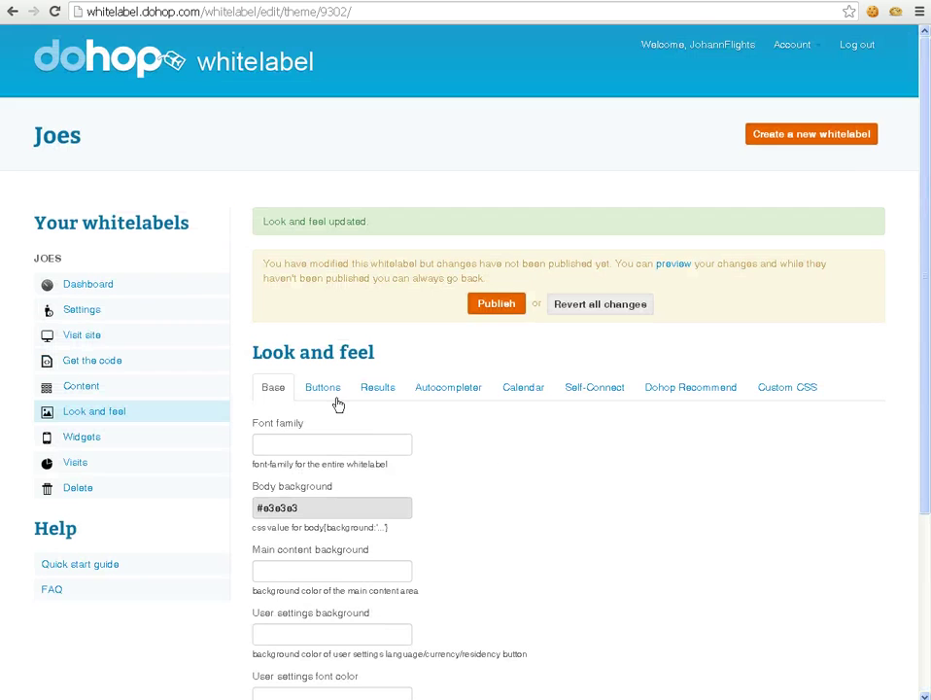
{"action": "left_click", "coordinate": [497, 306]}
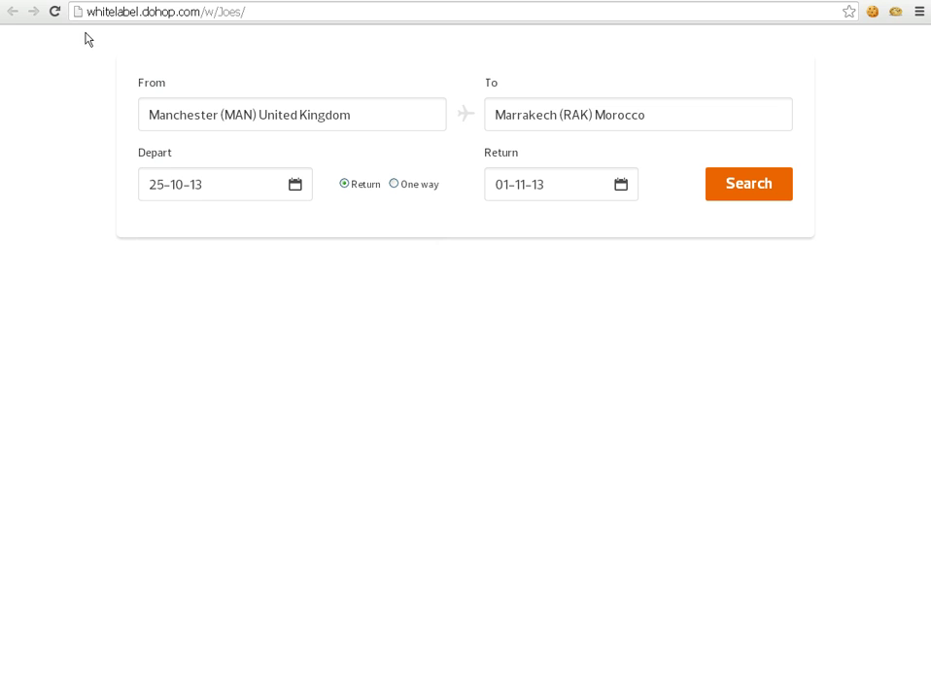
{"action": "left_click", "coordinate": [55, 12]}
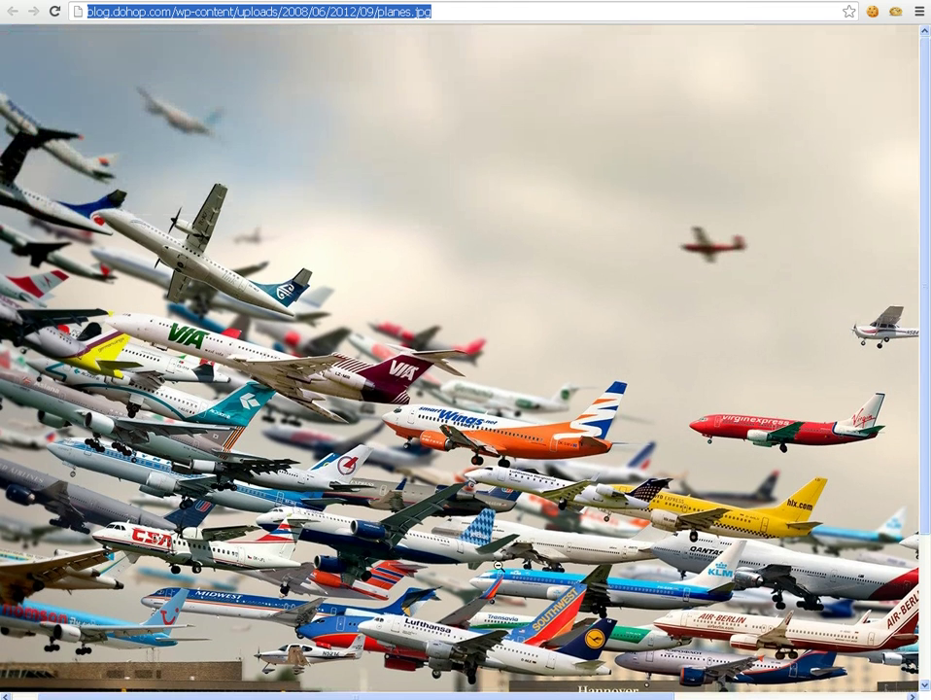
Copy the planes.jpg image address and start editing the custom CSS in the Joes look and feel settings
{"action": "right_click", "coordinate": [218, 18]}
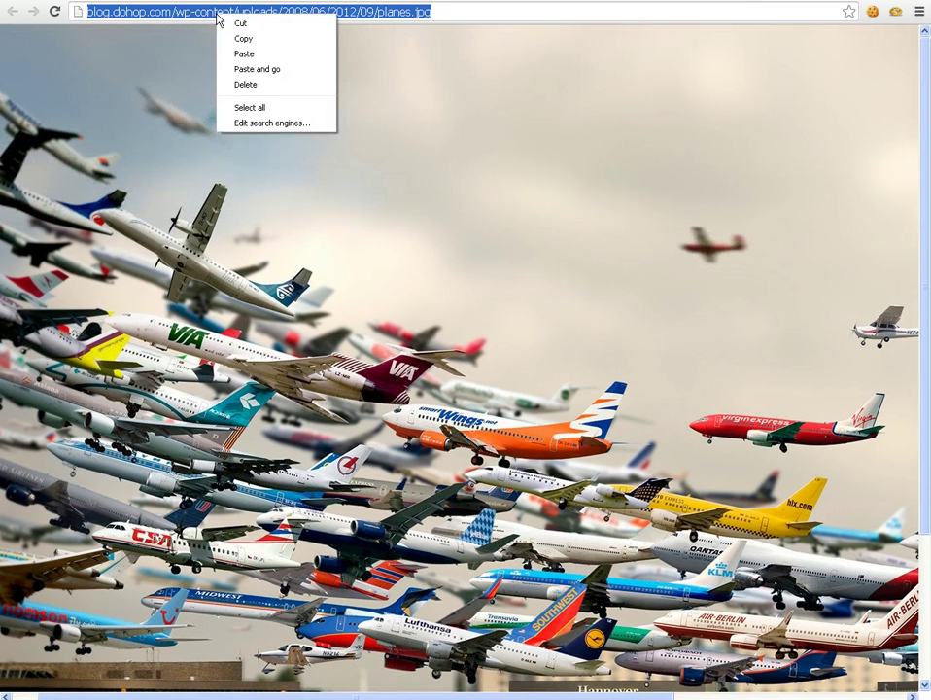
{"action": "left_click", "coordinate": [274, 39]}
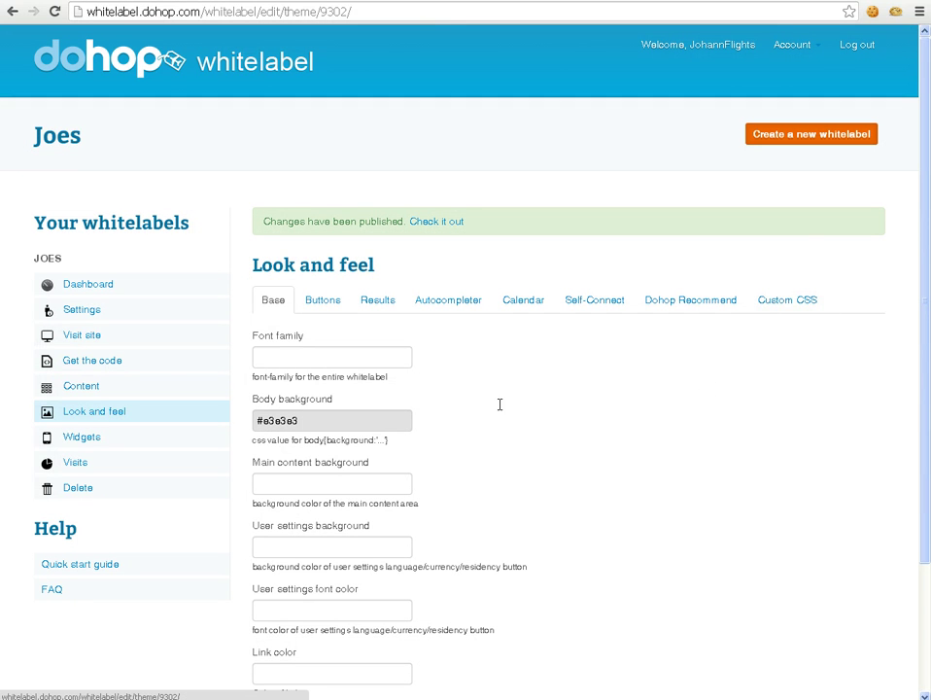
{"action": "left_click", "coordinate": [783, 307]}
{"action": "scroll", "coordinate": [460, 350], "scroll_direction": "down", "scroll_amount": 2}
{"action": "scroll", "coordinate": [354, 346], "scroll_direction": "up", "scroll_amount": 2}
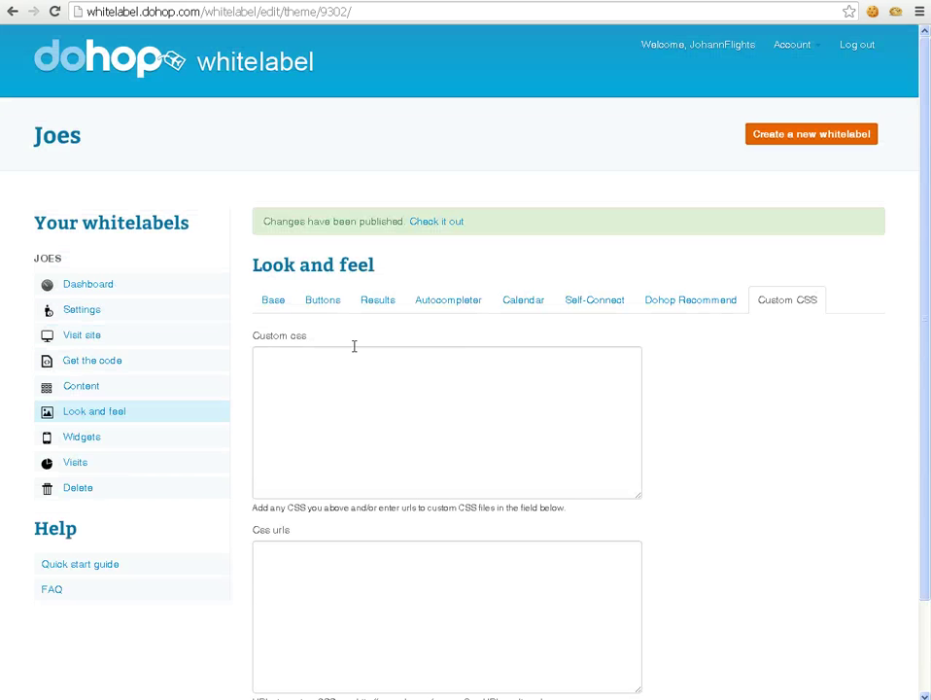
{"action": "left_click", "coordinate": [331, 418]}
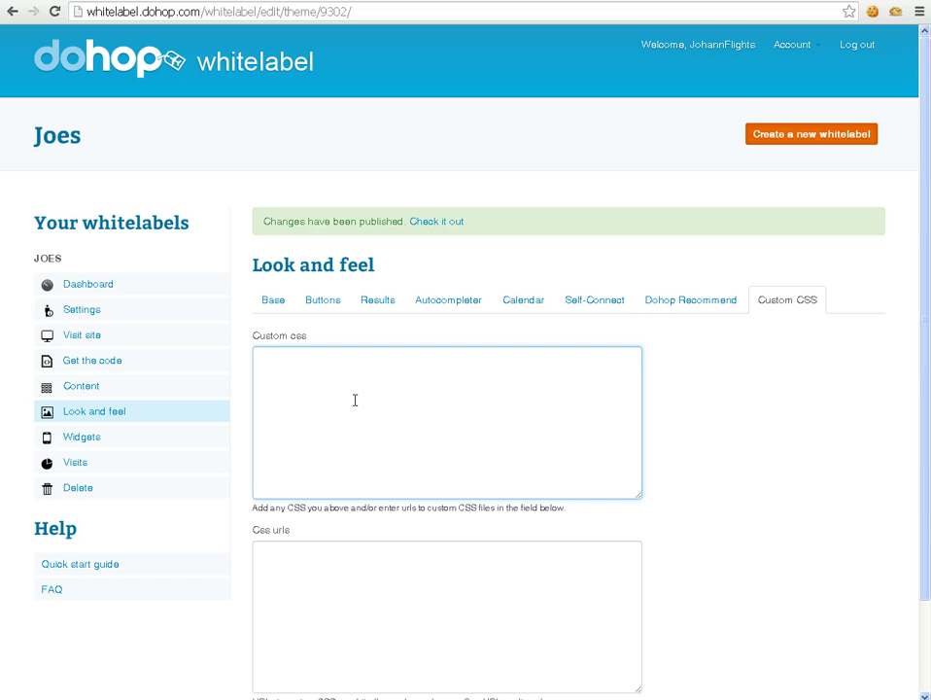
{"action": "type", "text": "body"}
{"action": "type", "text": "ground"}
{"action": "type", "text": "-ima"}
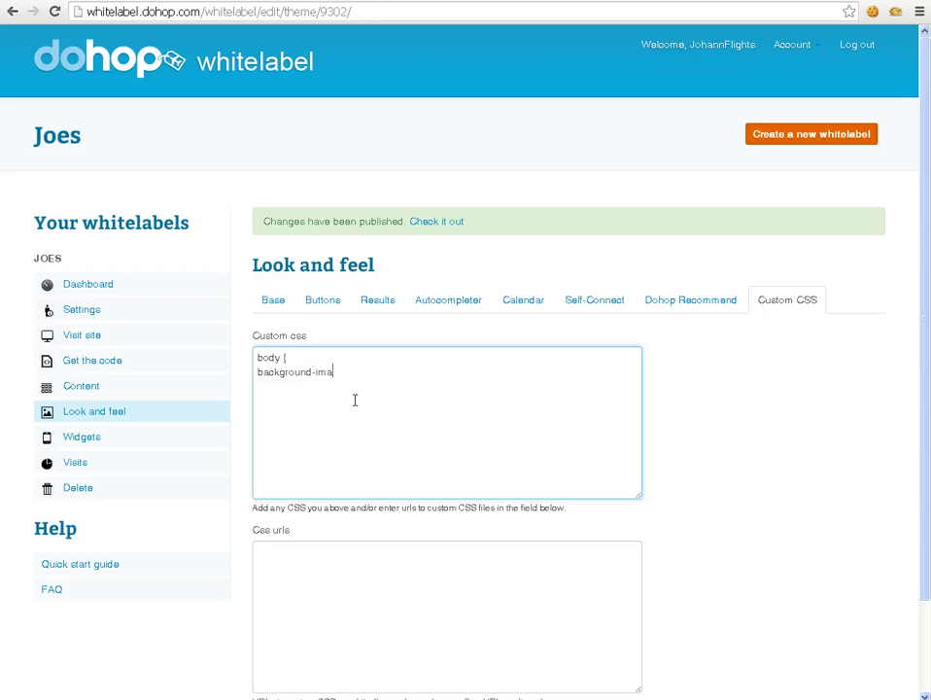
{"action": "type", "text": "ge: url()"}
{"action": "key", "text": "ctrl+v"}
{"action": "key", "text": "ctrl+v"}
{"action": "key", "text": "BackSpace"}
{"action": "key", "text": "BackSpace"}
{"action": "key", "text": "BackSpace"}
{"action": "key", "text": "BackSpace"}
{"action": "key", "text": "BackSpace"}
{"action": "key", "text": "BackSpace"}
{"action": "key", "text": "BackSpace"}
{"action": "key", "text": "BackSpace"}
{"action": "key", "text": "BackSpace"}
{"action": "key", "text": "BackSpace"}
{"action": "key", "text": "BackSpace"}
{"action": "key", "text": "BackSpace"}
{"action": "key", "text": "BackSpace"}
{"action": "key", "text": "BackSpace"}
{"action": "key", "text": "BackSpace"}
{"action": "key", "text": "BackSpace"}
{"action": "key", "text": "BackSpace"}
{"action": "key", "text": "BackSpace"}
{"action": "key", "text": "BackSpace"}
{"action": "key", "text": "BackSpace"}
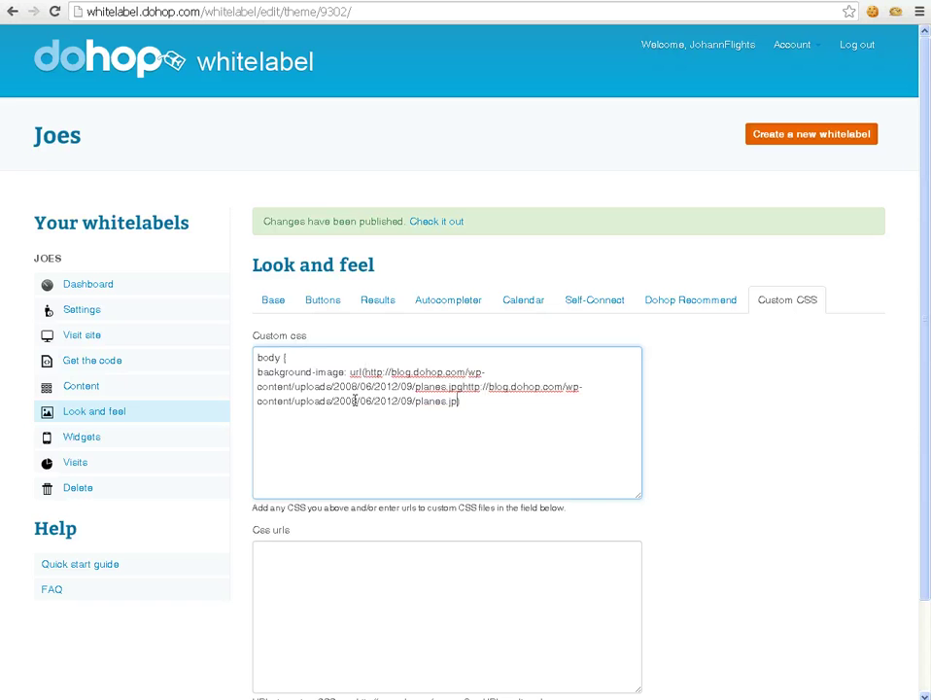
{"action": "key", "text": "BackSpace"}
{"action": "key", "text": "BackSpace"}
{"action": "key", "text": "BackSpace"}
{"action": "key", "text": "BackSpace"}
{"action": "key", "text": "BackSpace"}
{"action": "key", "text": "BackSpace"}
{"action": "key", "text": "BackSpace"}
{"action": "key", "text": "BackSpace"}
{"action": "key", "text": "BackSpace"}
{"action": "key", "text": "BackSpace"}
{"action": "key", "text": "BackSpace"}
{"action": "key", "text": "BackSpace"}
{"action": "key", "text": "BackSpace"}
{"action": "key", "text": "BackSpace"}
{"action": "key", "text": "BackSpace"}
{"action": "key", "text": "BackSpace"}
{"action": "key", "text": "BackSpace"}
{"action": "key", "text": "BackSpace"}
{"action": "key", "text": "BackSpace"}
{"action": "key", "text": "BackSpace"}
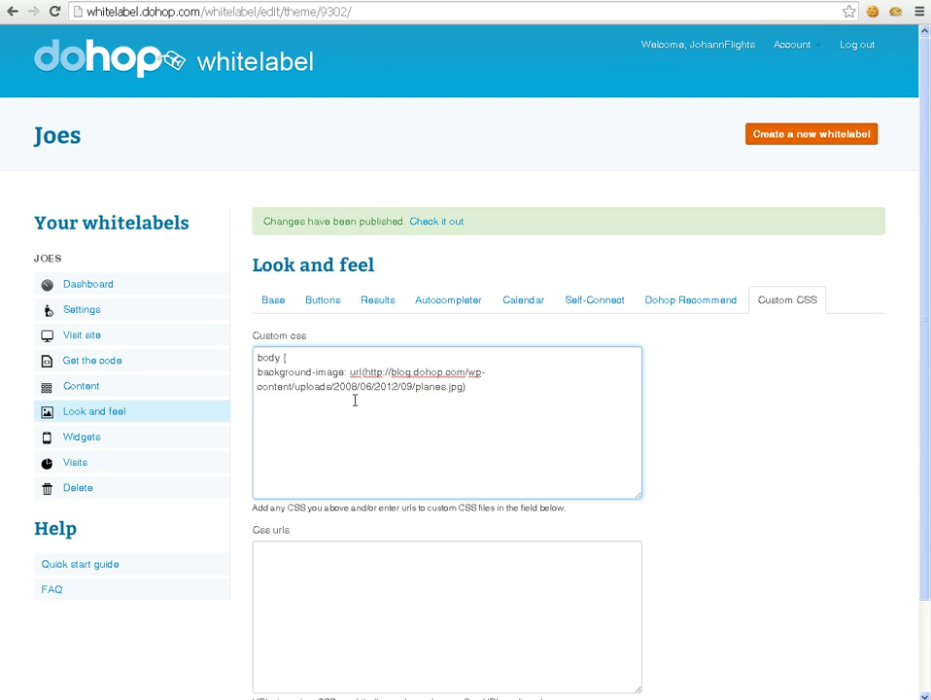
Complete the body rule with background-position: top left and background-attachment: fixed
{"action": "key", "text": "End"}
{"action": "type", "text": "background-position: top left"}
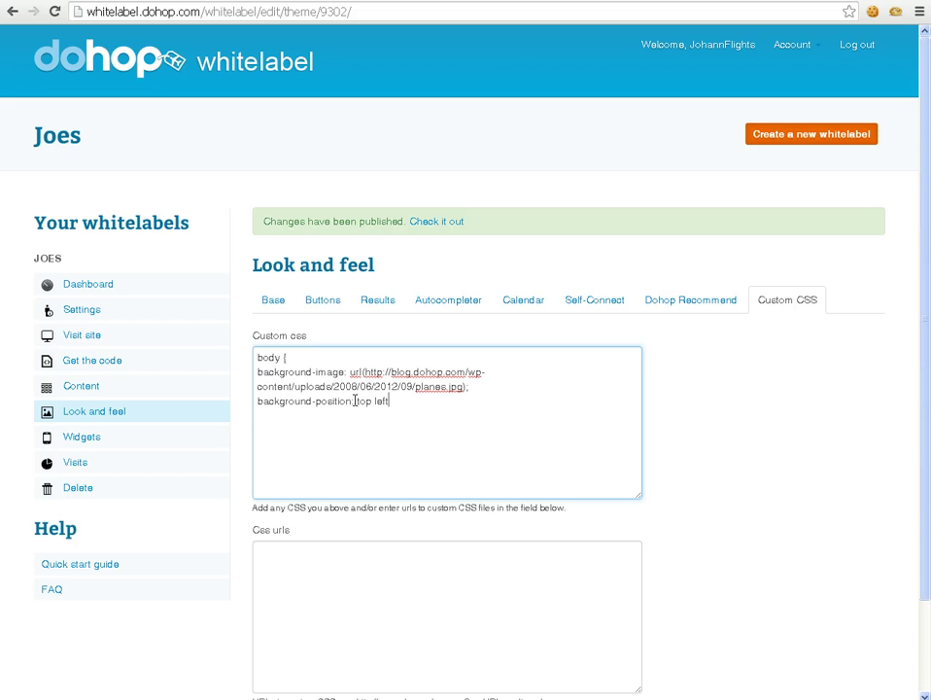
{"action": "type", "text": "; background"}
{"action": "type", "text": "-attachment"}
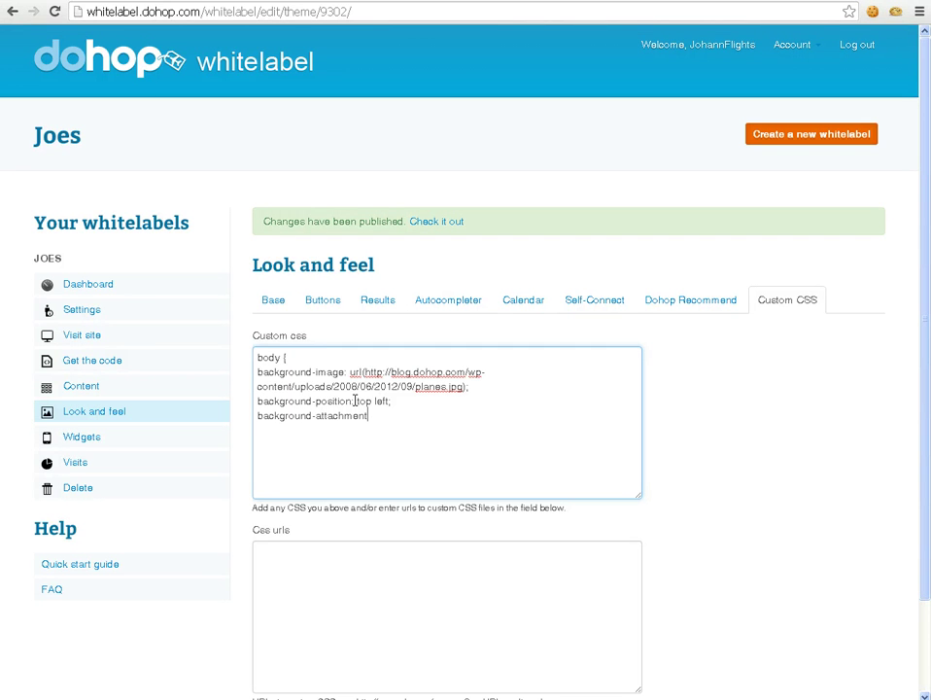
{"action": "type", "text": ": fixed;"}
Save and publish the custom CSS, and reload the live Joes page to check the background image
{"action": "scroll", "coordinate": [433, 447], "scroll_direction": "down", "scroll_amount": 2}
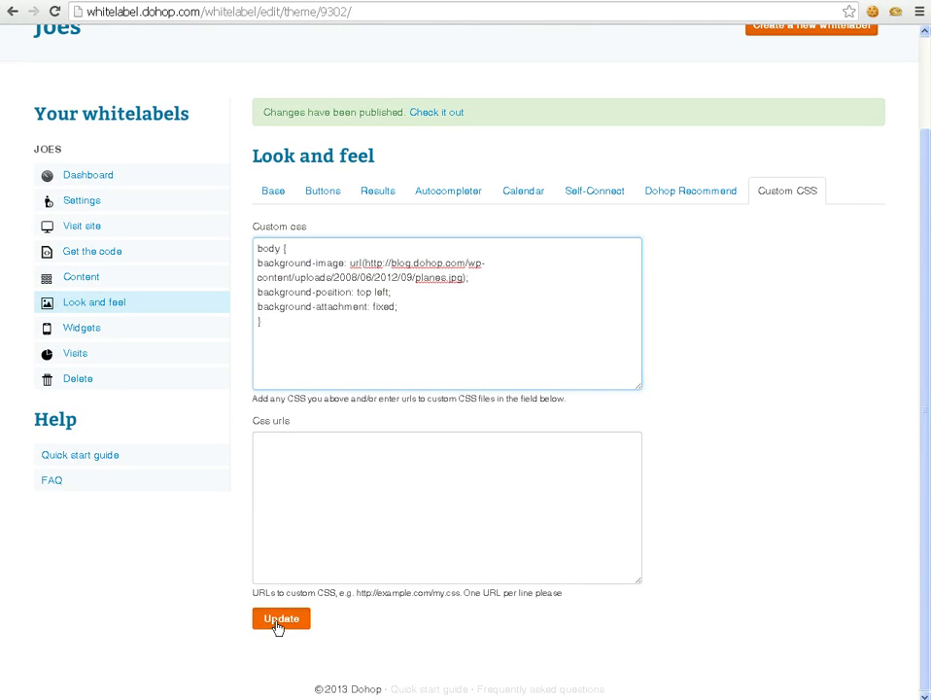
{"action": "left_click", "coordinate": [279, 622]}
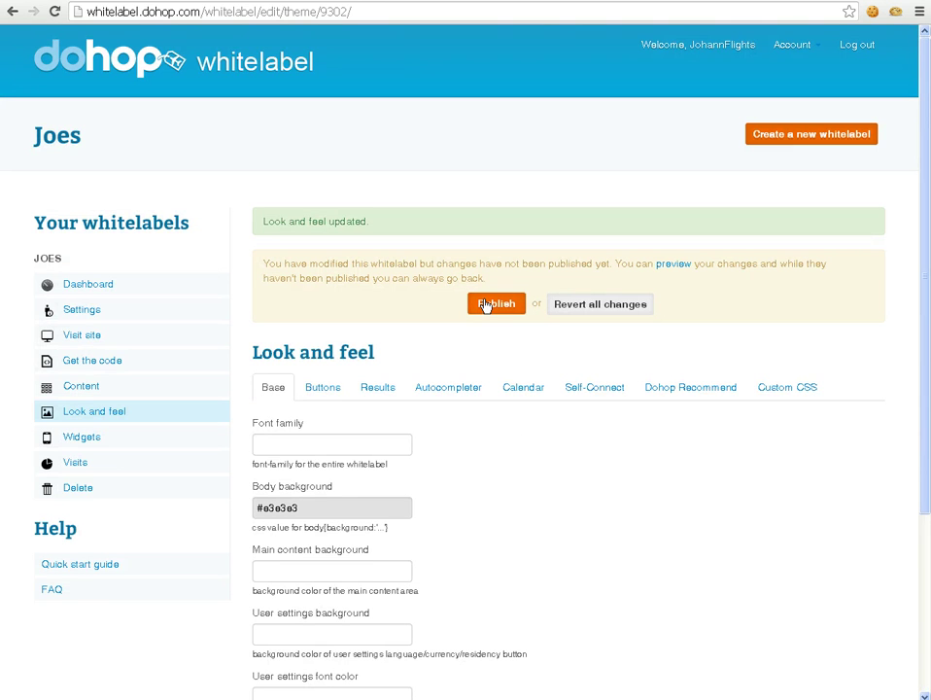
{"action": "left_click", "coordinate": [485, 304]}
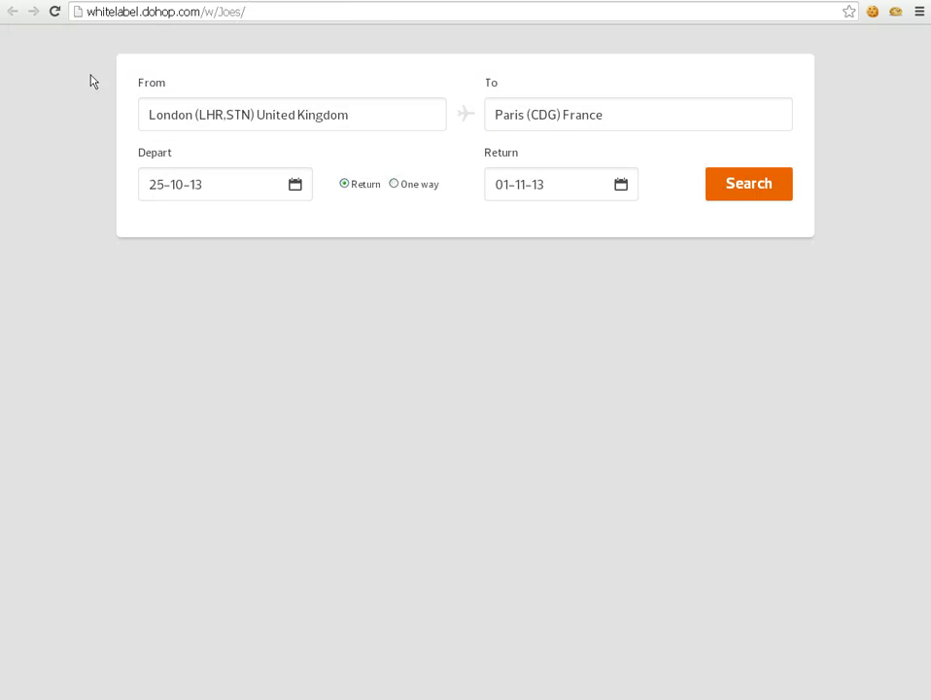
{"action": "left_click", "coordinate": [56, 11]}
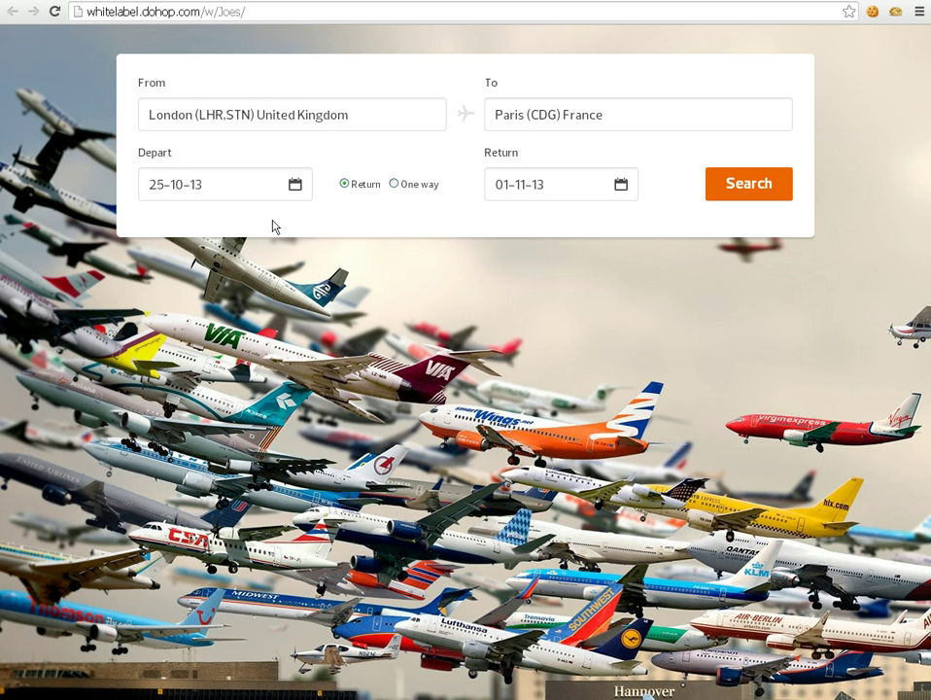
Set the flight search route from Manchester (MAN), United Kingdom to Marrakech (RAK), Morocco
{"action": "left_click", "coordinate": [277, 116]}
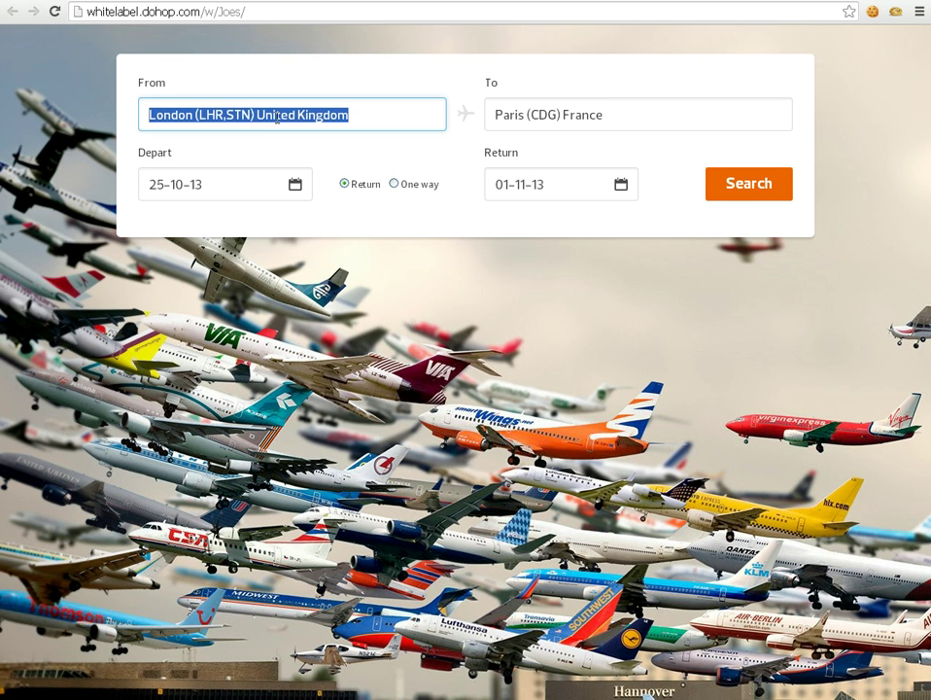
{"action": "type", "text": "Man"}
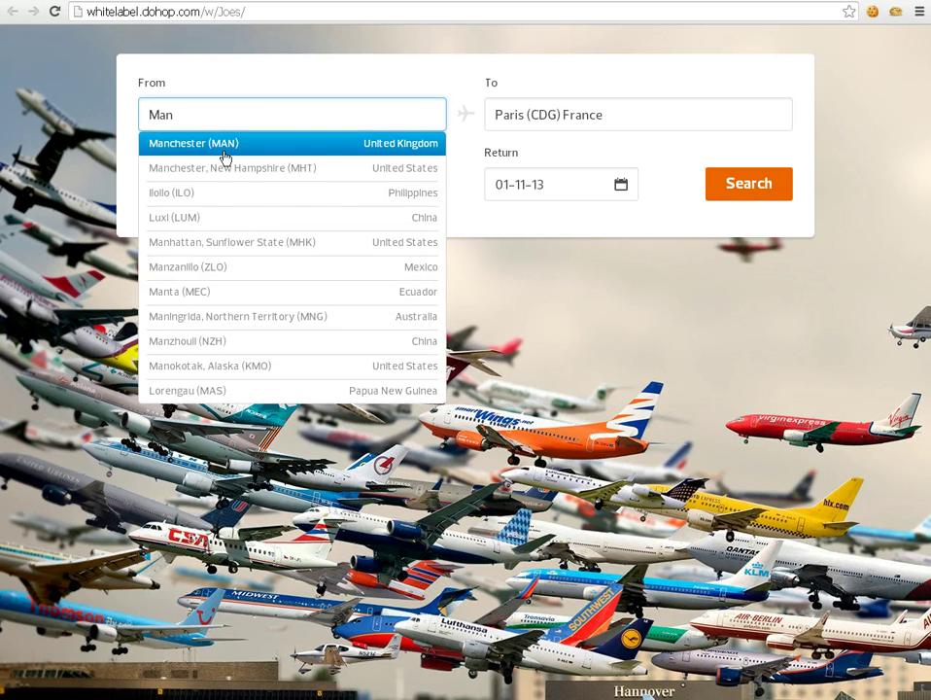
{"action": "left_click", "coordinate": [224, 153]}
{"action": "left_click", "coordinate": [532, 113]}
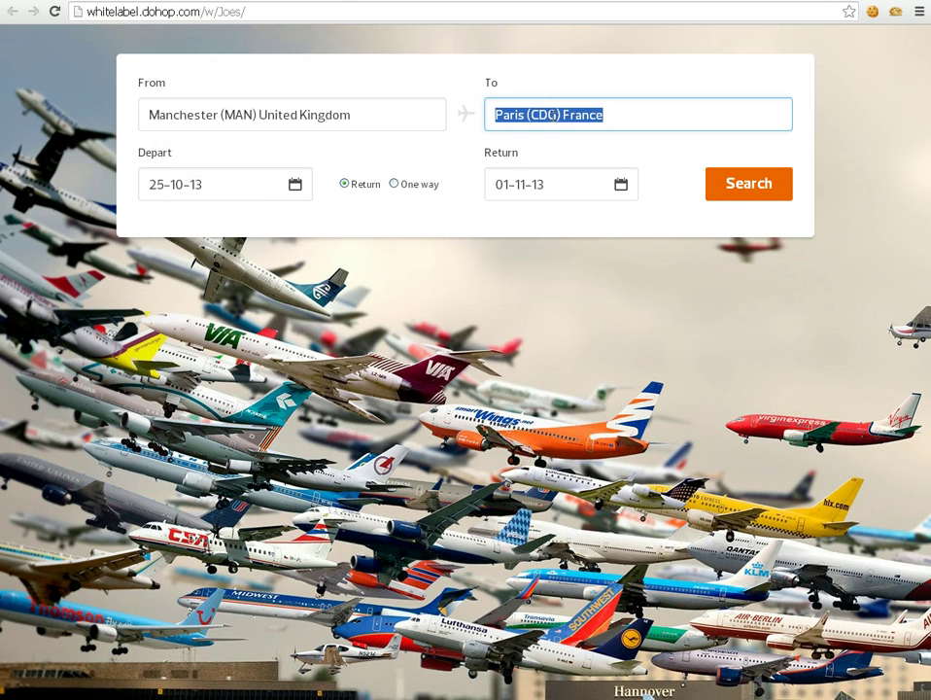
{"action": "type", "text": "Marra"}
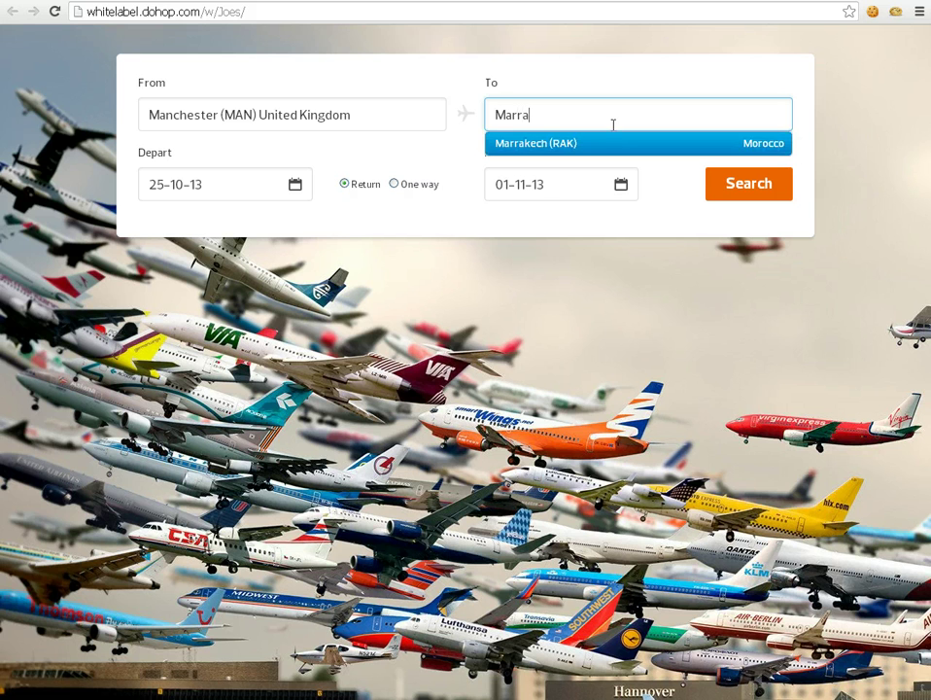
{"action": "left_click", "coordinate": [606, 144]}
Set departure to Wed 13 Nov 2013 and return to Wed 20 Nov 2013, and search for flights
{"action": "left_click", "coordinate": [239, 190]}
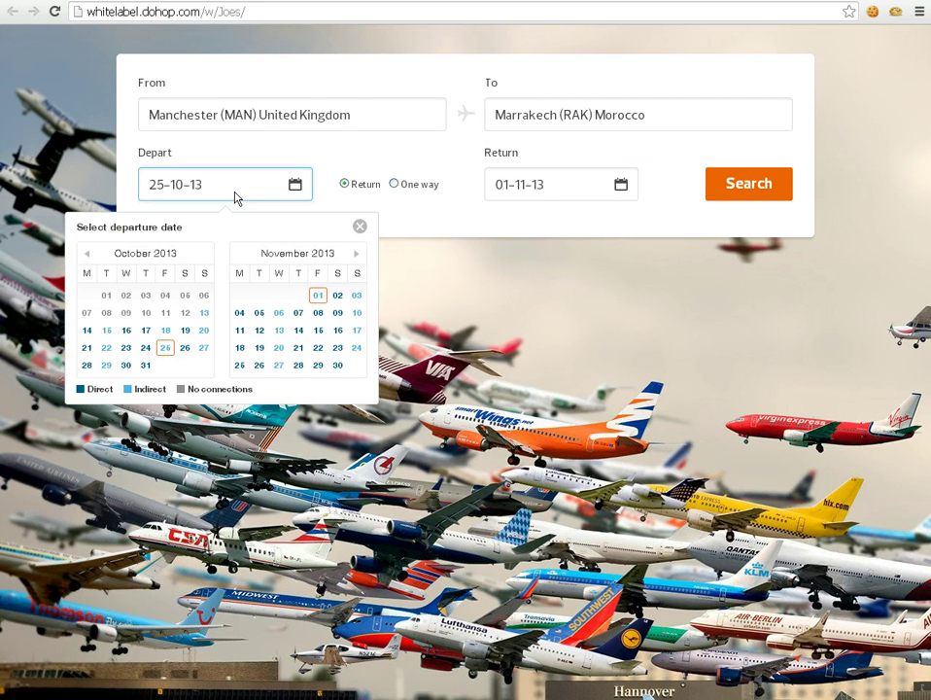
{"action": "left_click", "coordinate": [279, 335]}
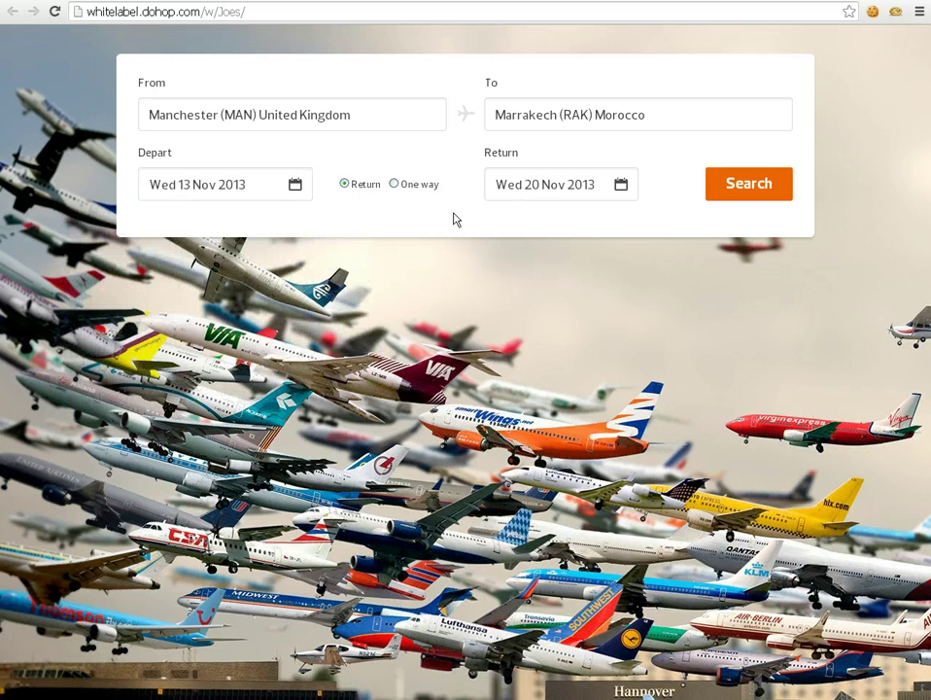
{"action": "left_click", "coordinate": [502, 193]}
{"action": "left_click", "coordinate": [457, 355]}
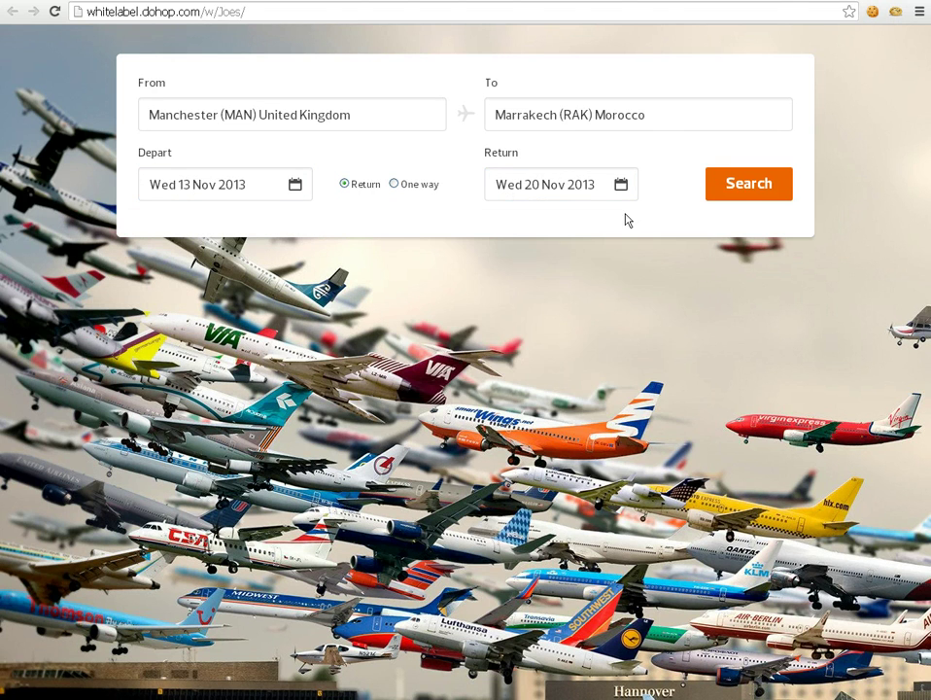
{"action": "left_click", "coordinate": [748, 185]}
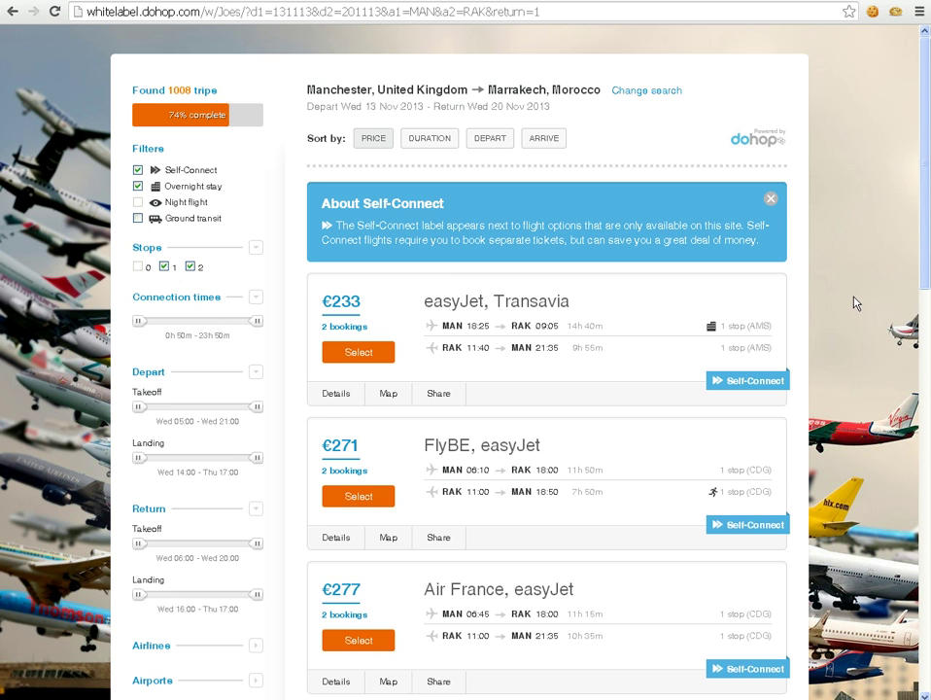
Examine how the flight results scroll over the fixed background image and which search parameters the page address contains
{"action": "scroll", "coordinate": [854, 305], "scroll_direction": "down", "scroll_amount": 5}
{"action": "scroll", "coordinate": [854, 304], "scroll_direction": "down", "scroll_amount": 3}
{"action": "scroll", "coordinate": [854, 304], "scroll_direction": "up", "scroll_amount": 7}
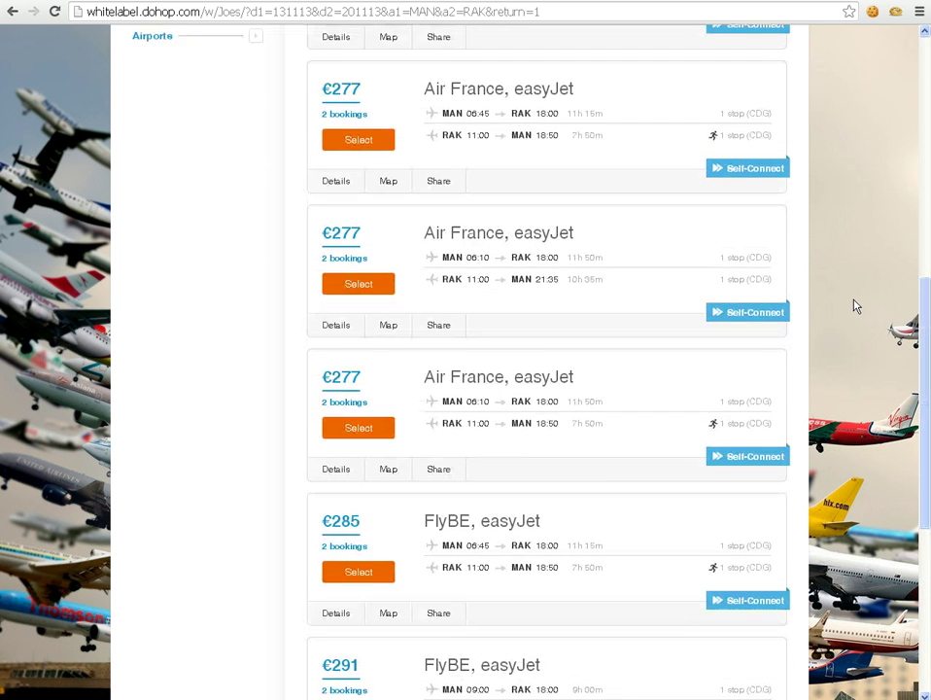
{"action": "scroll", "coordinate": [854, 306], "scroll_direction": "up", "scroll_amount": 4}
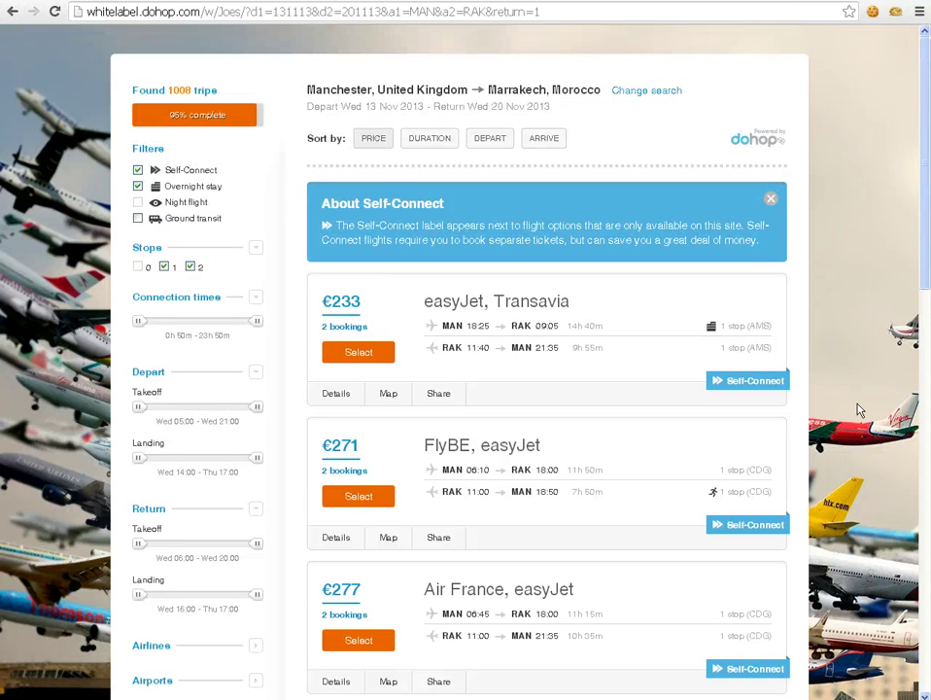
{"action": "scroll", "coordinate": [859, 507], "scroll_direction": "down", "scroll_amount": 4}
{"action": "scroll", "coordinate": [859, 507], "scroll_direction": "down", "scroll_amount": 9}
{"action": "scroll", "coordinate": [859, 507], "scroll_direction": "up", "scroll_amount": 11}
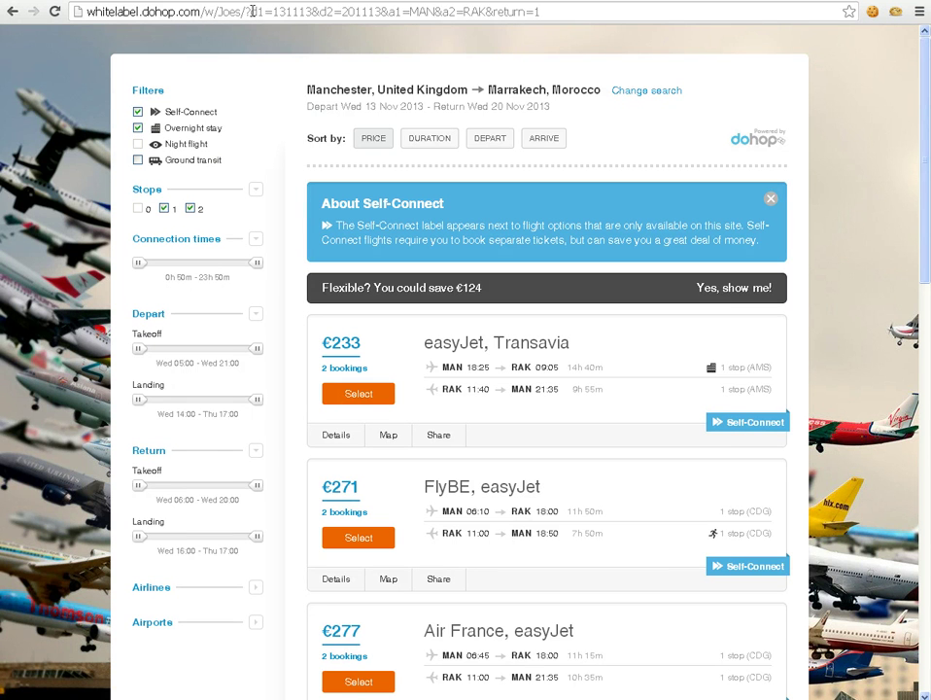
{"action": "left_click_drag", "start_coordinate": [245, 11], "coordinate": [578, 18]}
Switch to the flexible-date offer for 12 to 19 November 2013 and highlight the search parameters in the page address
{"action": "left_click", "coordinate": [398, 292]}
{"action": "left_click", "coordinate": [729, 334]}
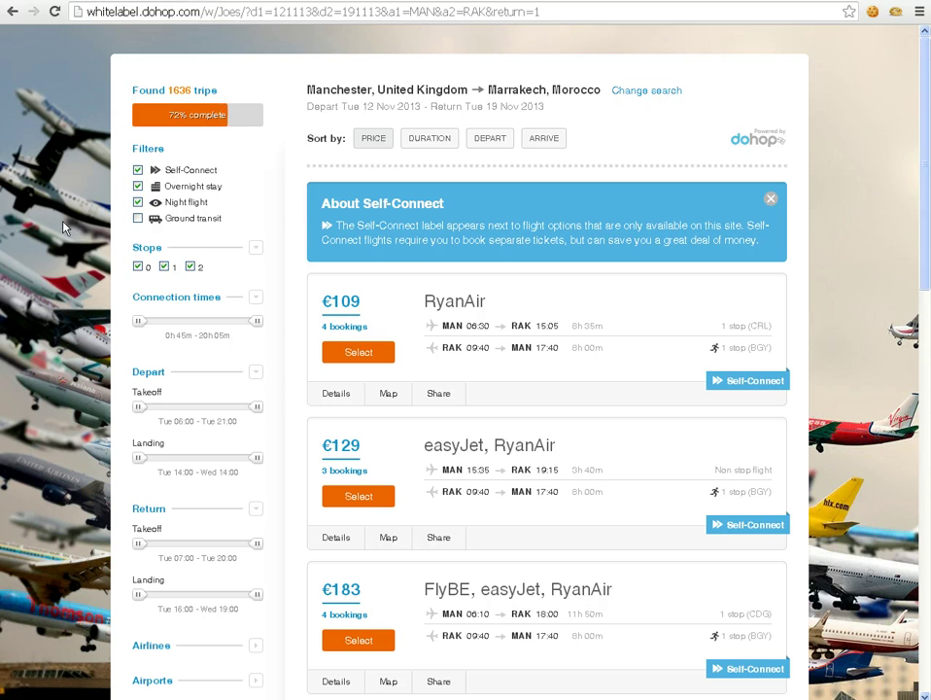
{"action": "left_click_drag", "start_coordinate": [244, 11], "coordinate": [545, 10]}
{"action": "key", "text": "alt+space"}
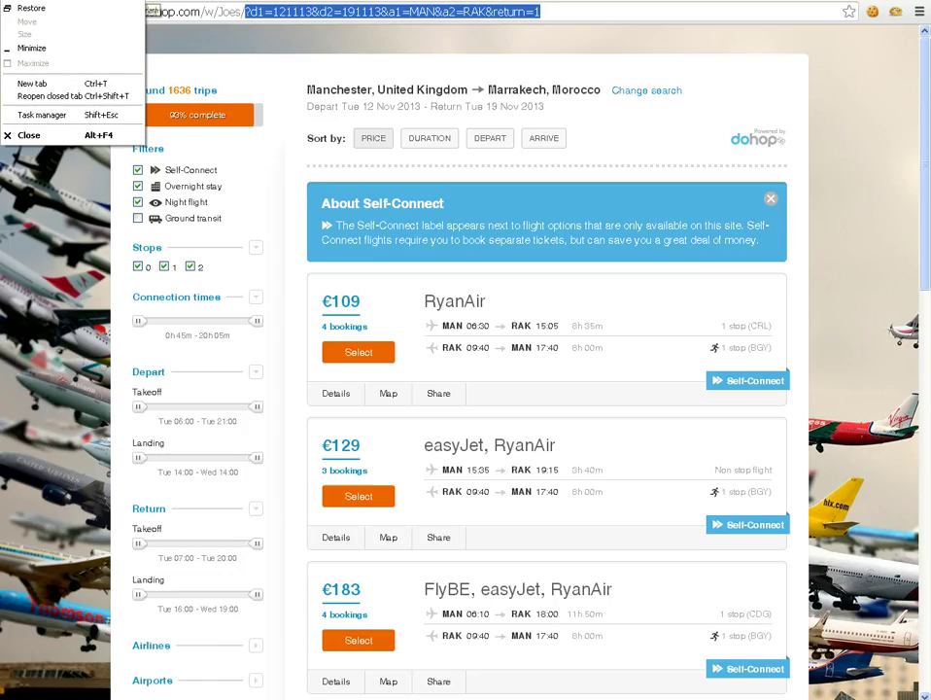